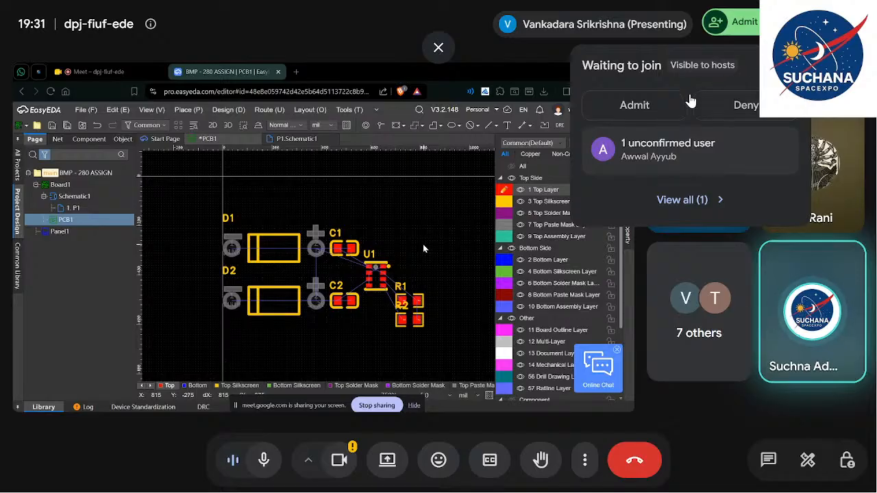
Admit the participant waiting to join the meeting
{"action": "left_click", "coordinate": [634, 105]}
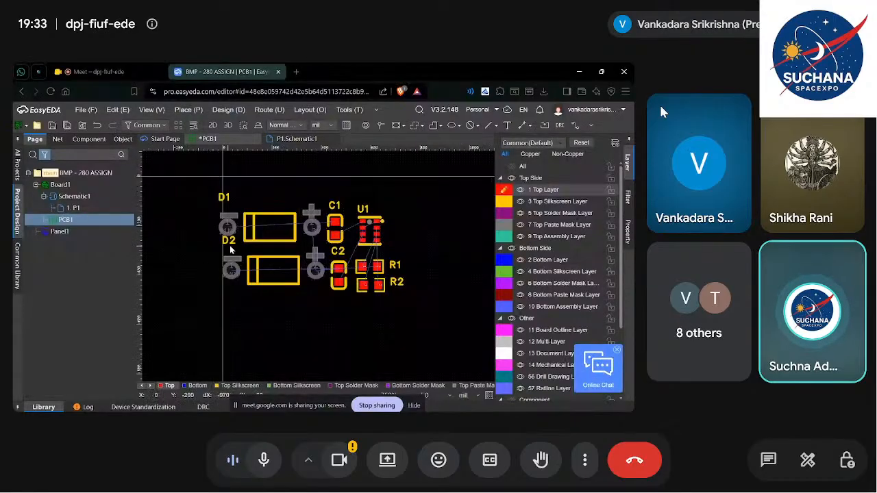
Move the D2 and D1 designator labels just above the left pads of their diodes
{"action": "left_click_drag", "start_coordinate": [233, 241], "coordinate": [234, 248]}
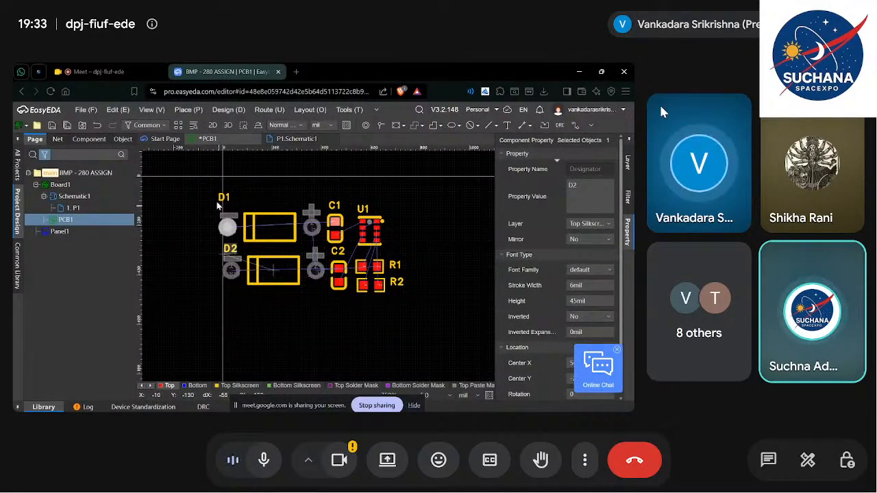
{"action": "left_click_drag", "start_coordinate": [223, 198], "coordinate": [229, 203]}
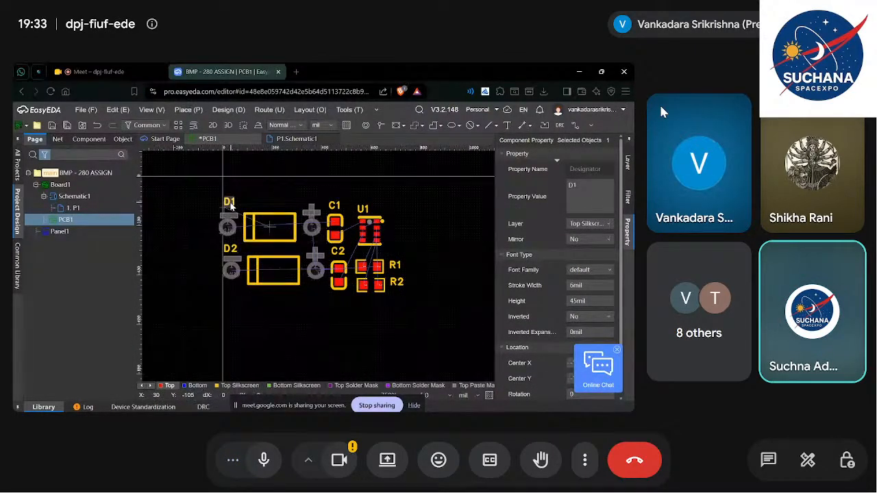
{"action": "left_click", "coordinate": [458, 218]}
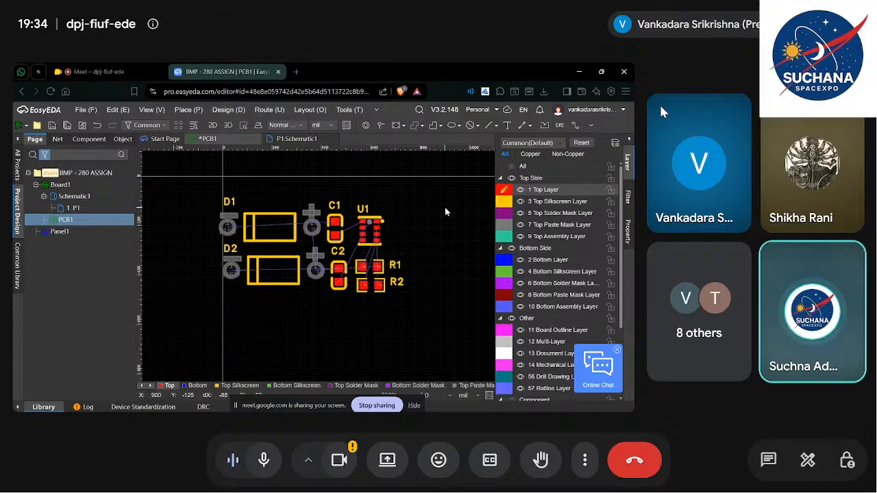
Draw a rectangular board outline of about 875 × 480 mil around all the components and save the PCB
{"action": "left_click", "coordinate": [404, 126]}
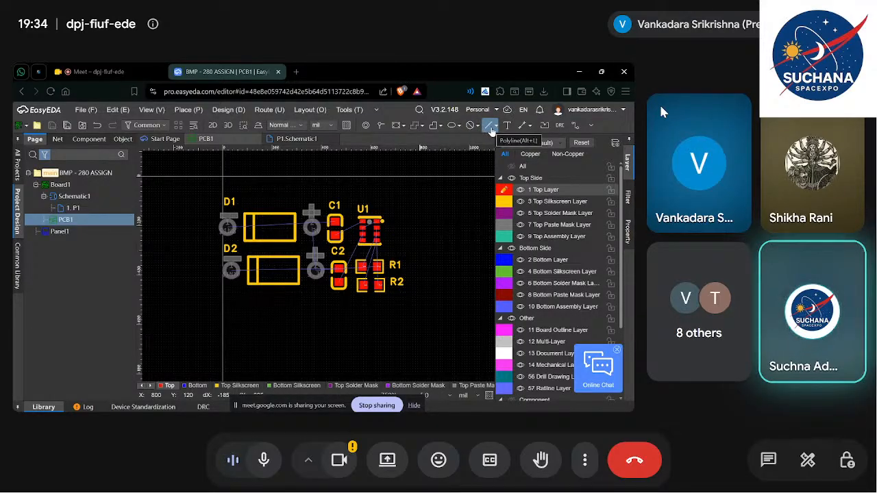
{"action": "left_click", "coordinate": [404, 129]}
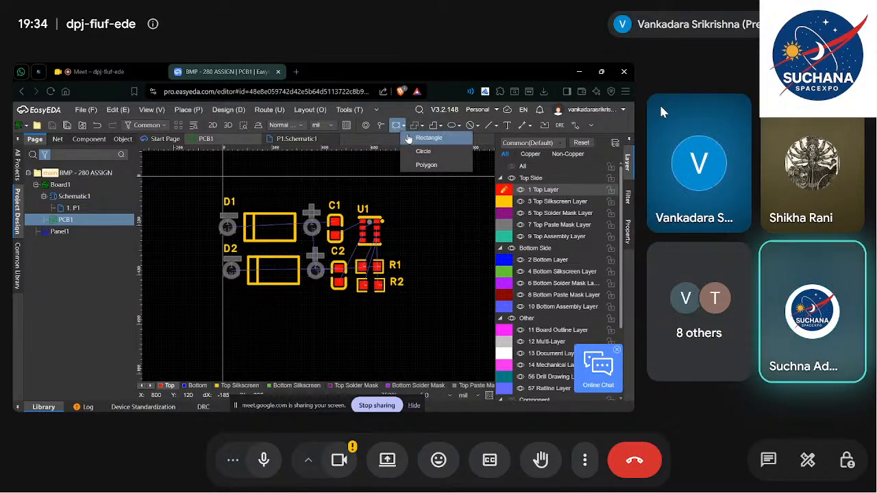
{"action": "left_click", "coordinate": [426, 138]}
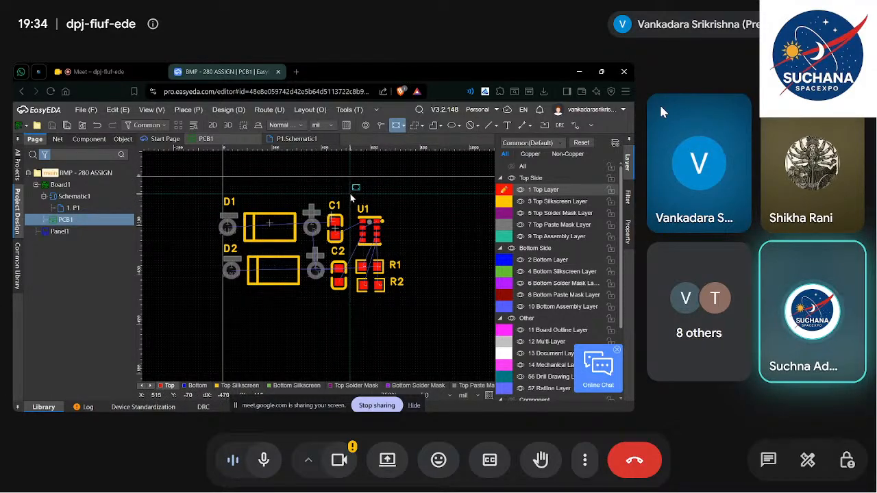
{"action": "left_click", "coordinate": [281, 193]}
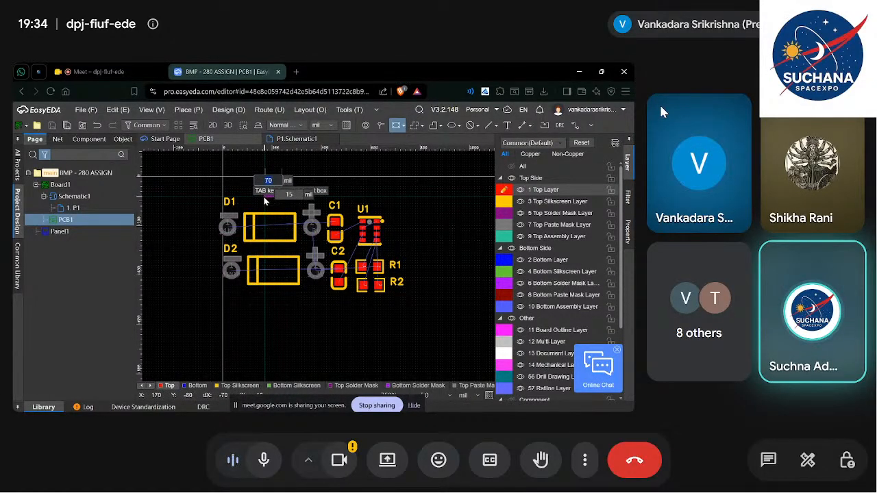
{"action": "key", "text": "Escape"}
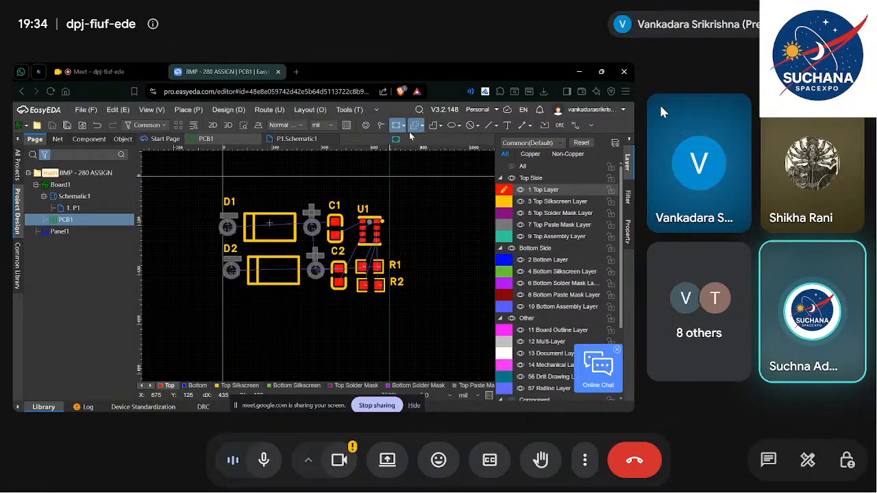
{"action": "left_click", "coordinate": [206, 187]}
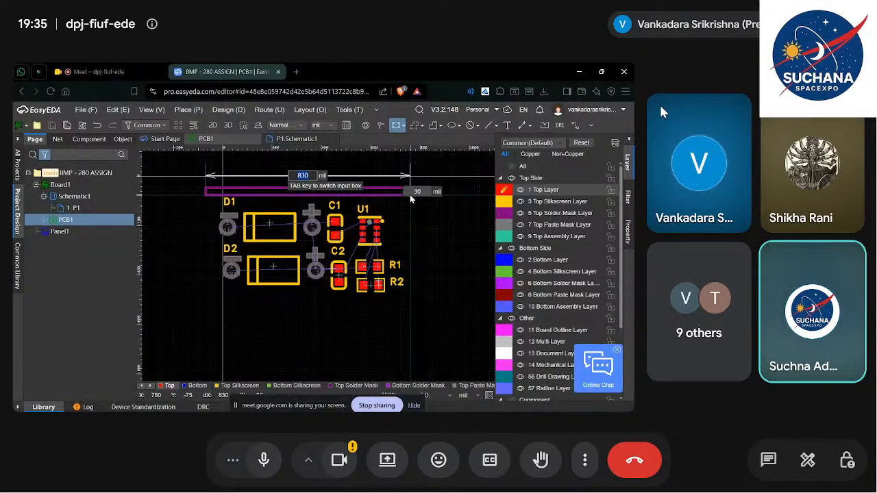
{"action": "key", "text": "Tab"}
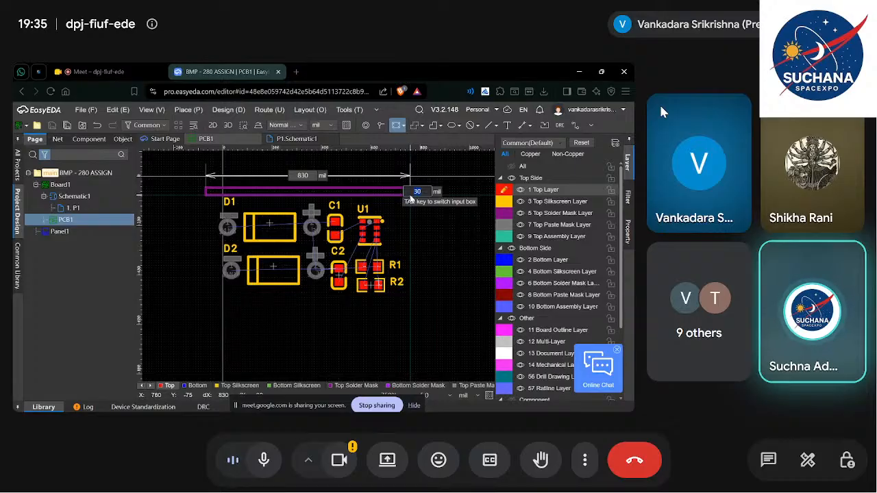
{"action": "left_click", "coordinate": [413, 280]}
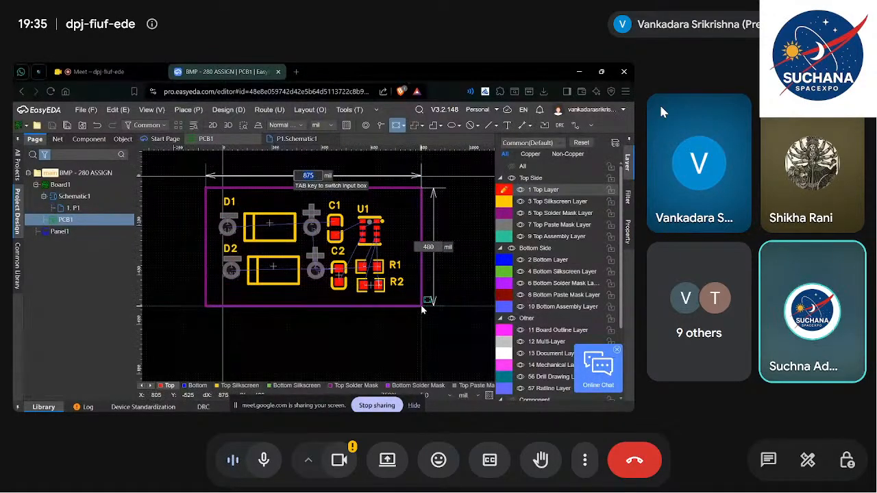
{"action": "left_click", "coordinate": [422, 307]}
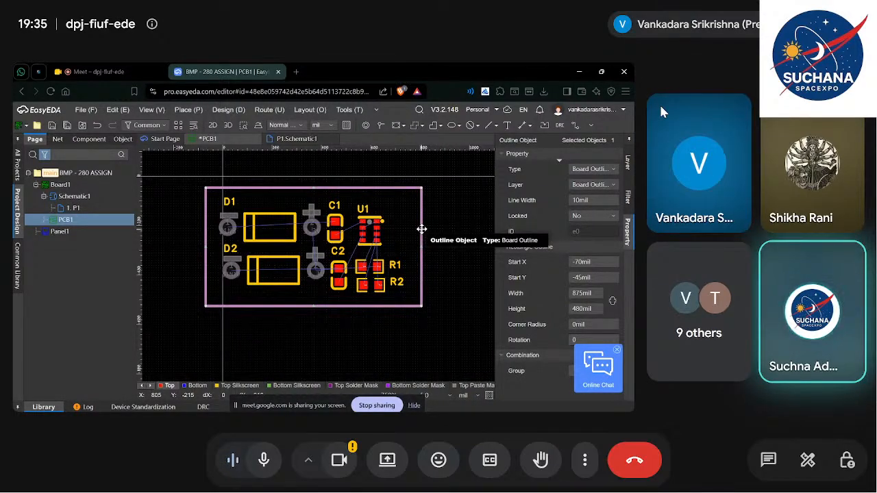
{"action": "key", "text": "ctrl+s"}
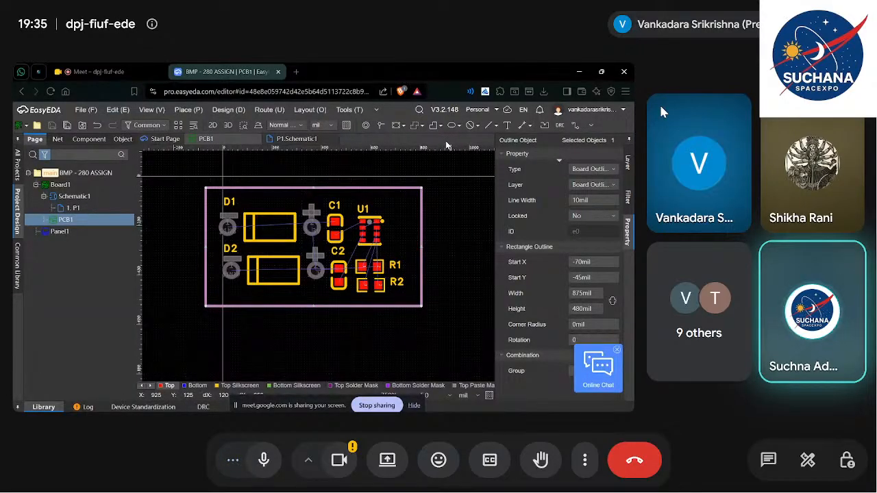
Preview the board in 2D, check the schematic P1, and return to the PCB layout
{"action": "left_click", "coordinate": [213, 125]}
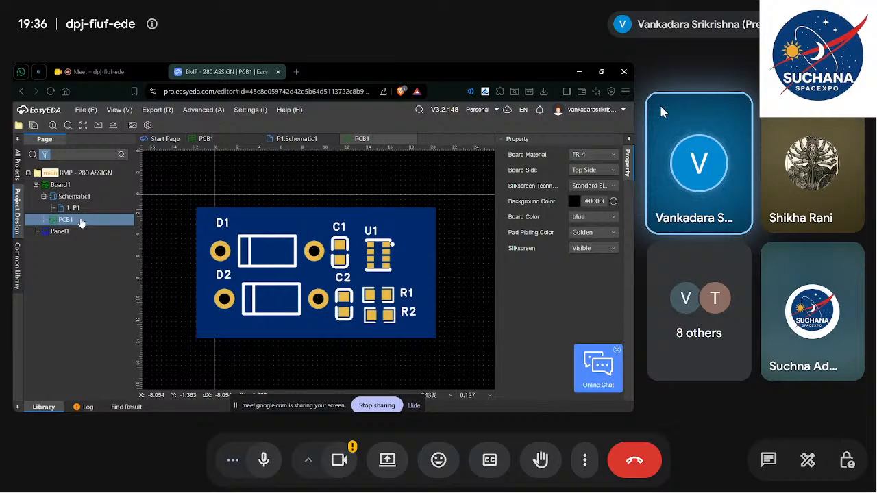
{"action": "left_click", "coordinate": [288, 139]}
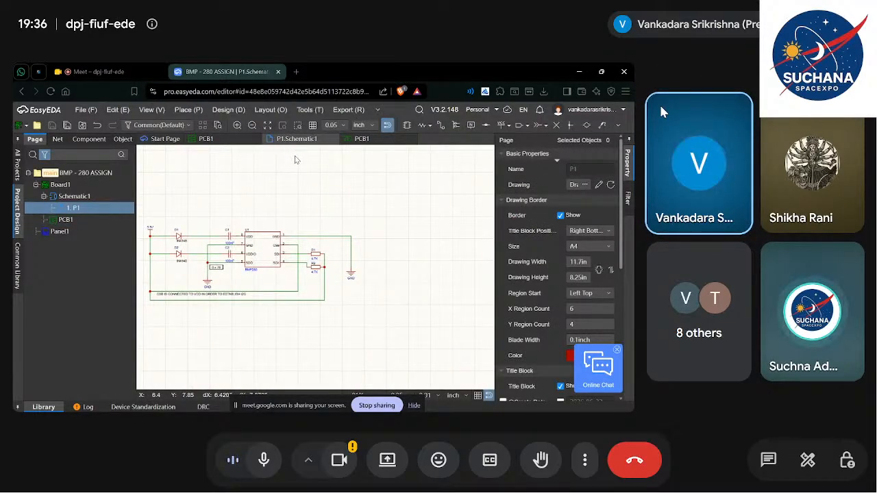
{"action": "left_click", "coordinate": [205, 138]}
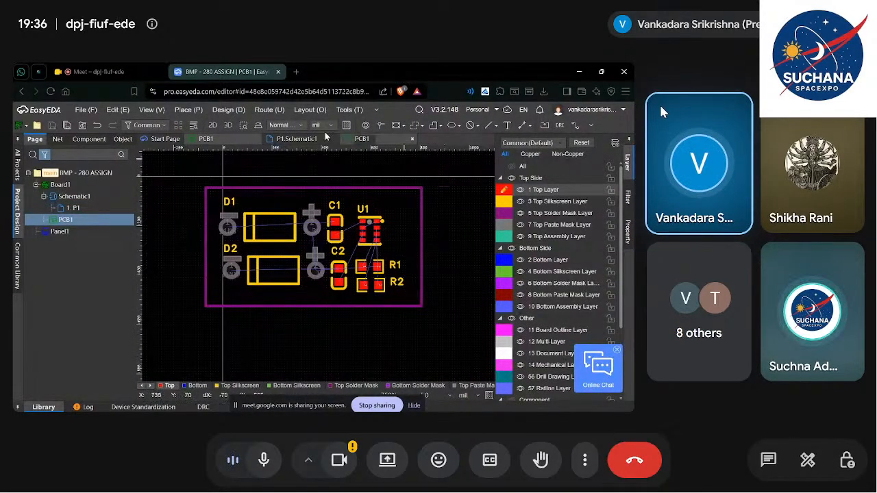
Inspect the board and its components from above in the 3D view, then close that view
{"action": "left_click", "coordinate": [229, 124]}
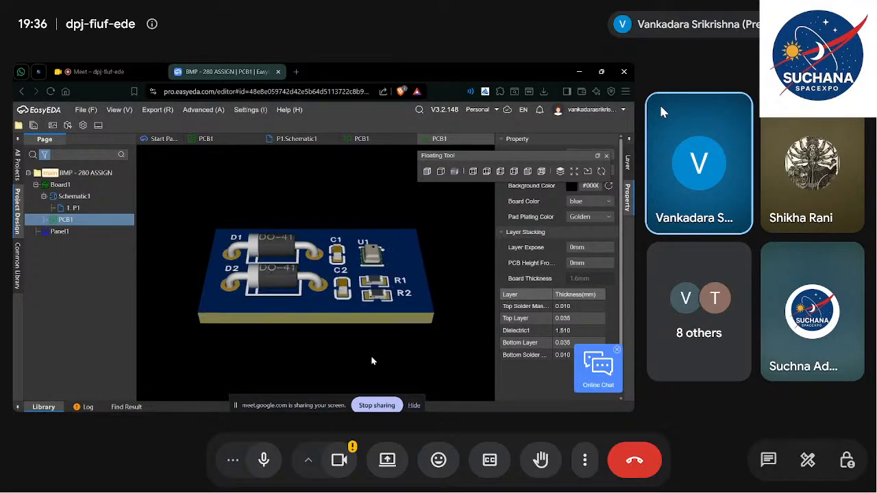
{"action": "left_click_drag", "start_coordinate": [369, 351], "coordinate": [383, 377]}
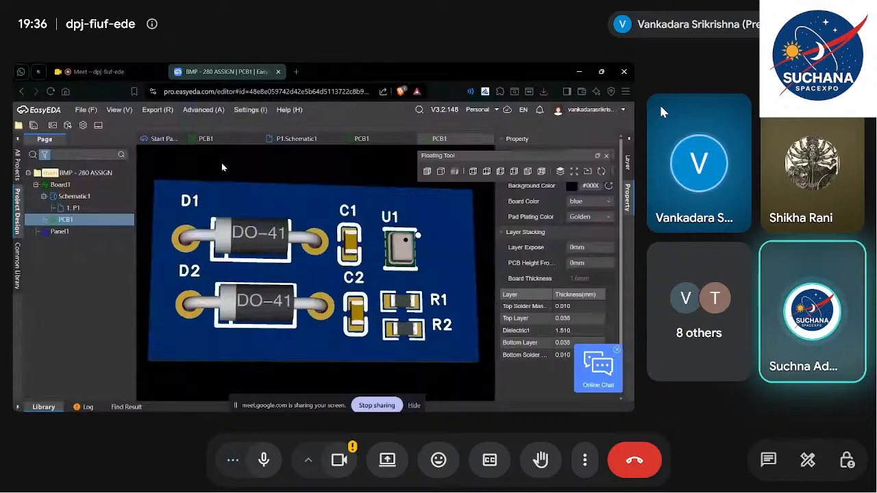
{"action": "left_click", "coordinate": [208, 141]}
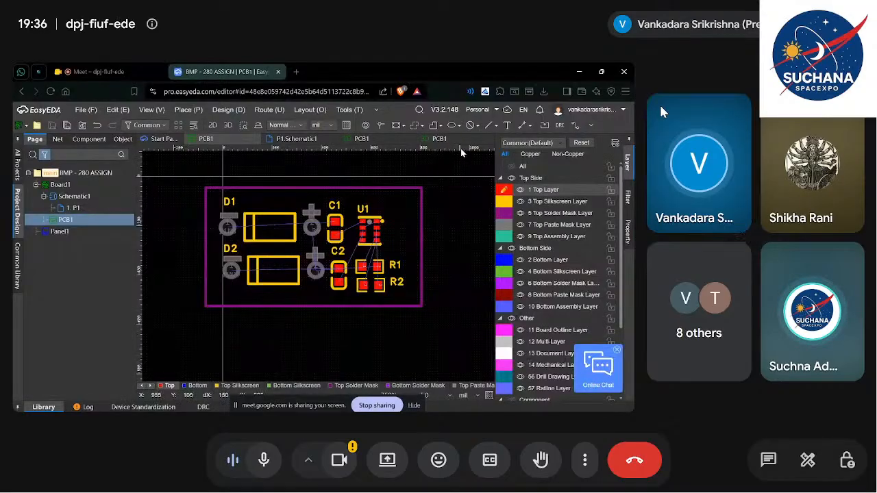
{"action": "left_click", "coordinate": [483, 141]}
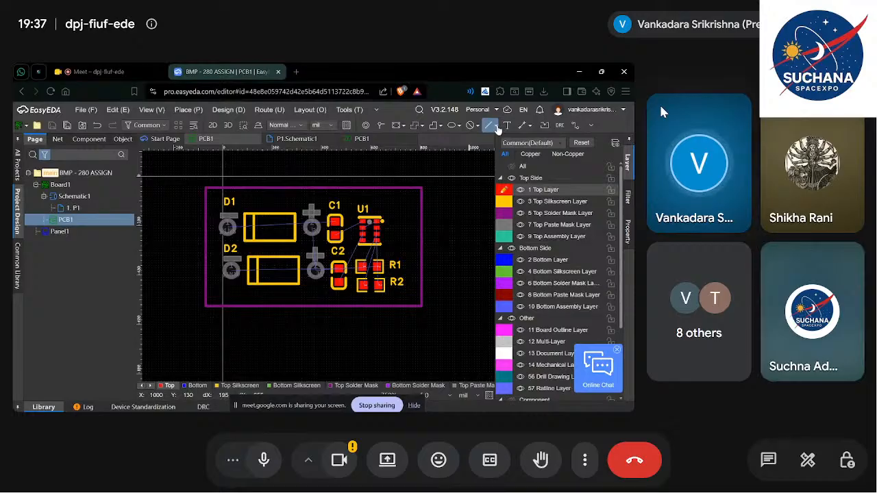
Route top-layer tracks between the diodes, capacitors, U1 and the resistors with single routing at 10 mil width
{"action": "left_click", "coordinate": [576, 127]}
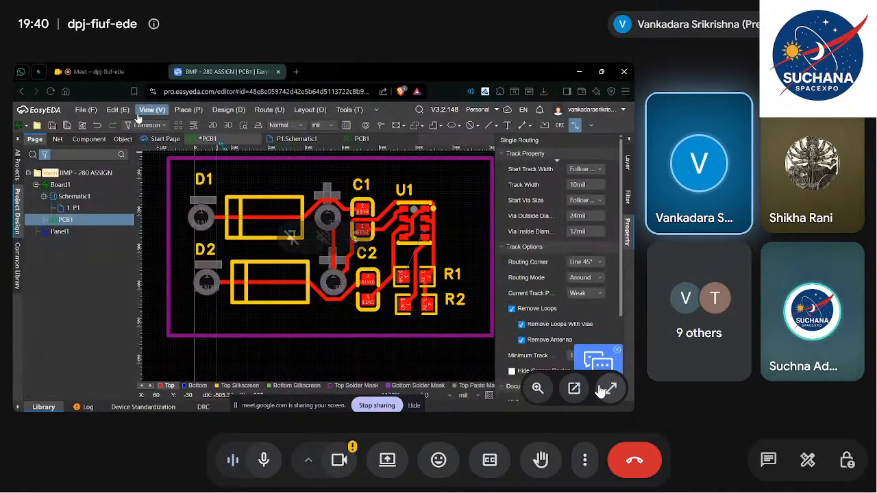
{"action": "left_click", "coordinate": [607, 389]}
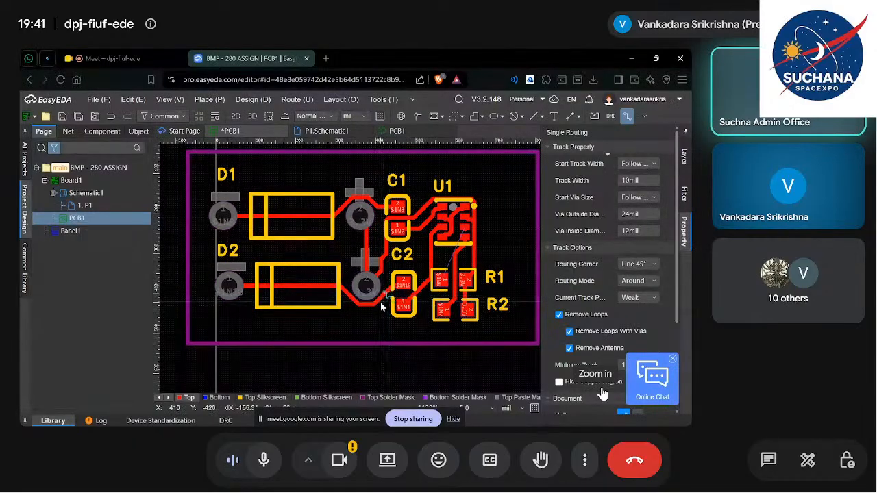
Try to route the unconnected U1 pad to the left pad of R1 on the bottom layer
{"action": "left_click", "coordinate": [220, 397]}
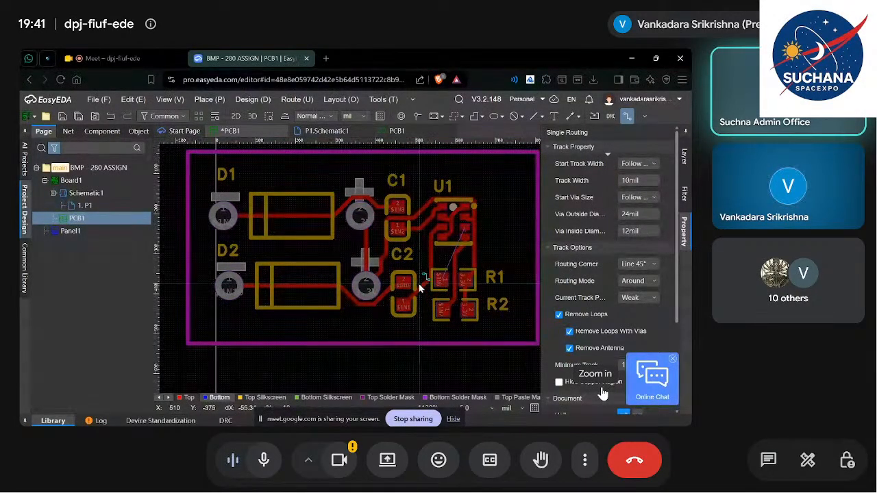
{"action": "left_click", "coordinate": [466, 228]}
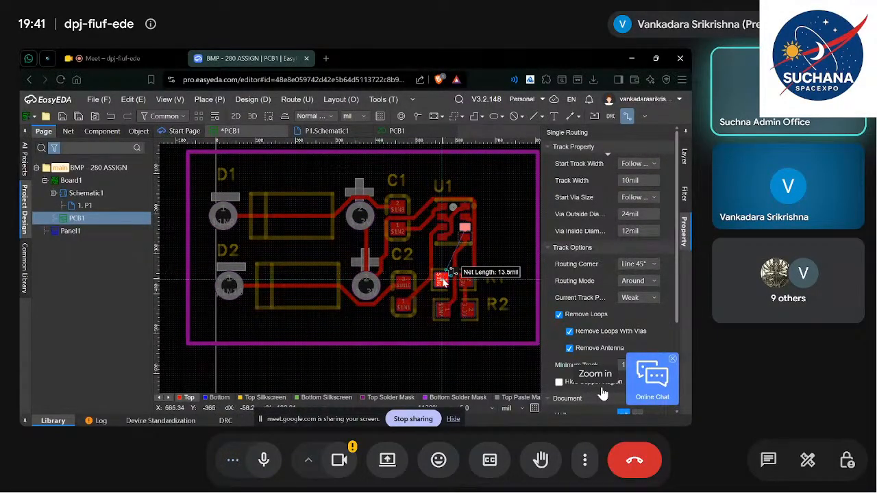
{"action": "key", "text": "Escape"}
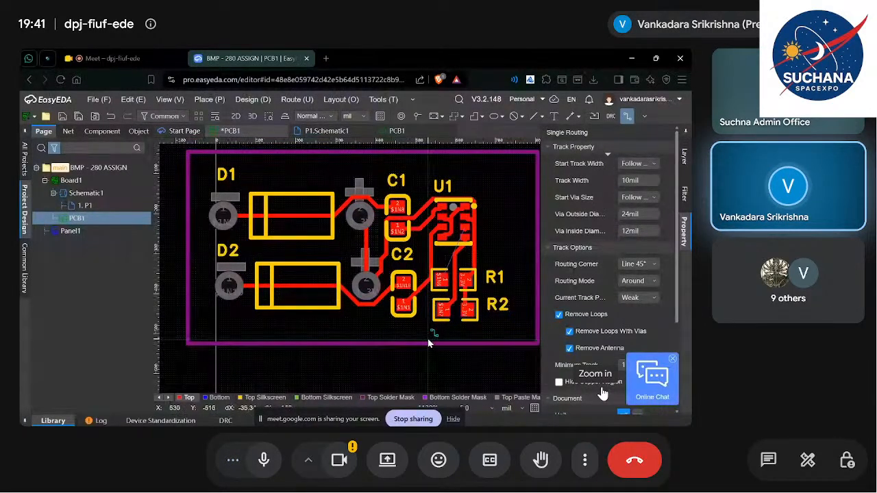
{"action": "left_click", "coordinate": [221, 398]}
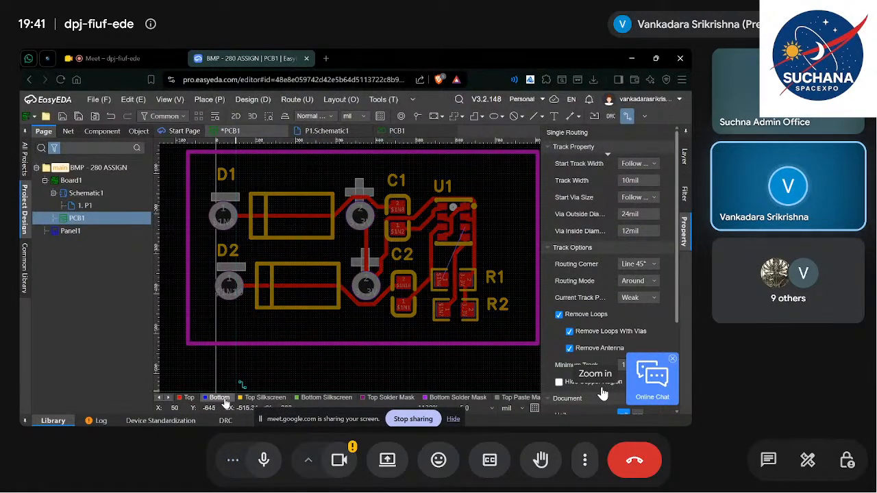
{"action": "left_click", "coordinate": [466, 228]}
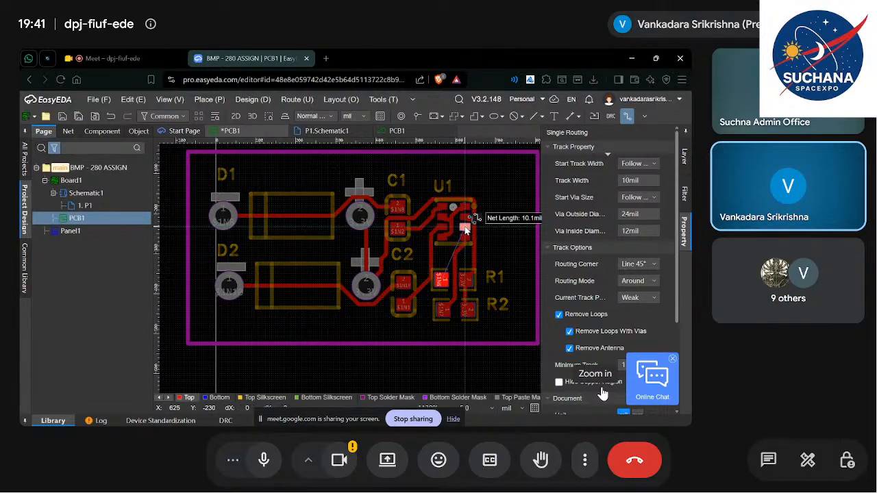
{"action": "right_click", "coordinate": [442, 283]}
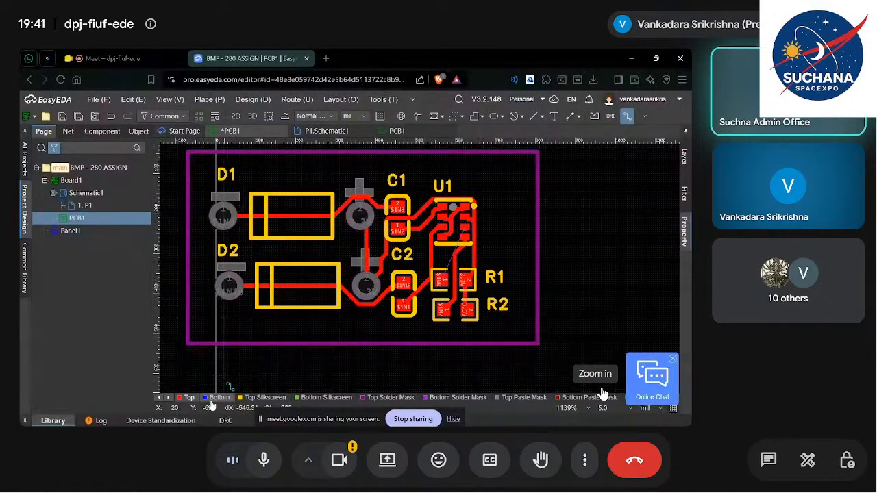
{"action": "left_click", "coordinate": [217, 398]}
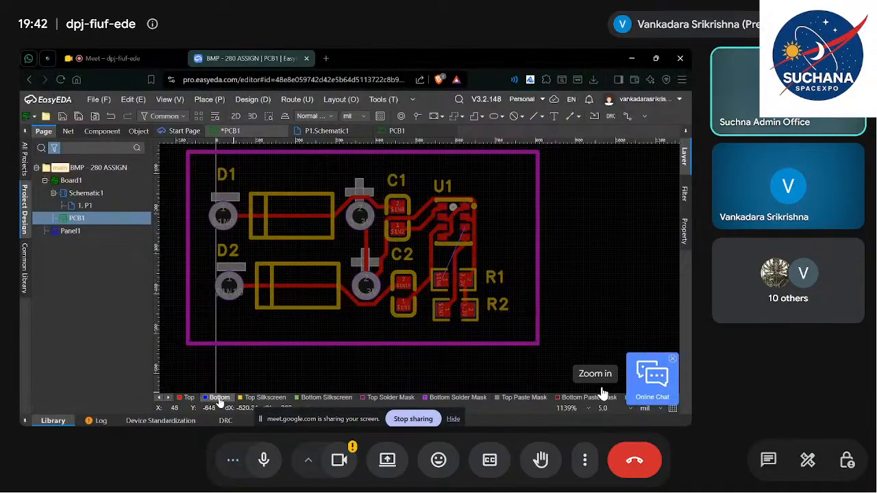
{"action": "left_click", "coordinate": [625, 117]}
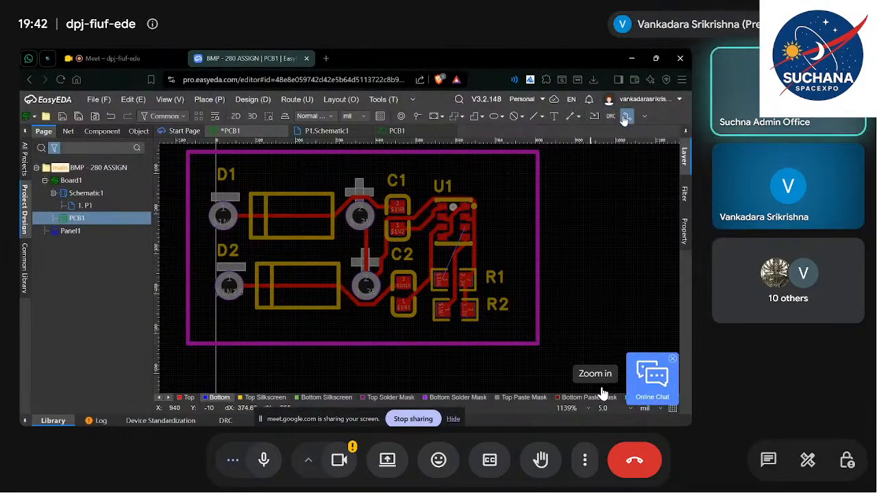
{"action": "left_click", "coordinate": [463, 231]}
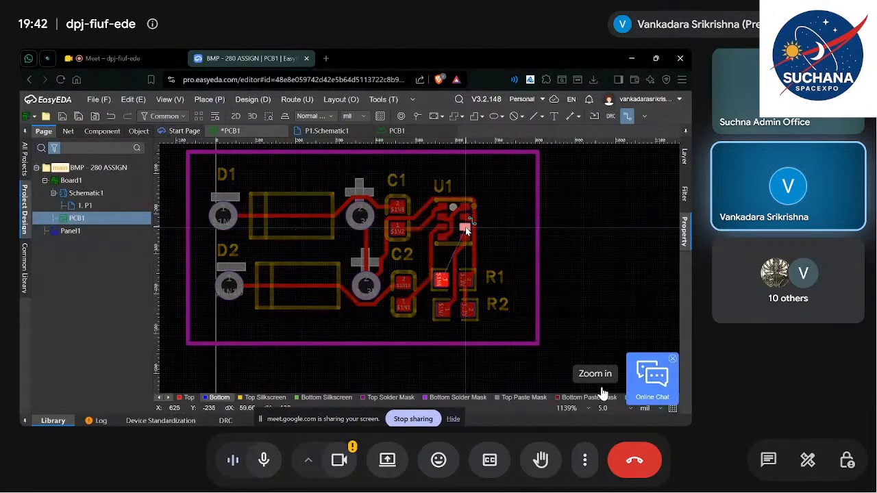
{"action": "right_click", "coordinate": [443, 282]}
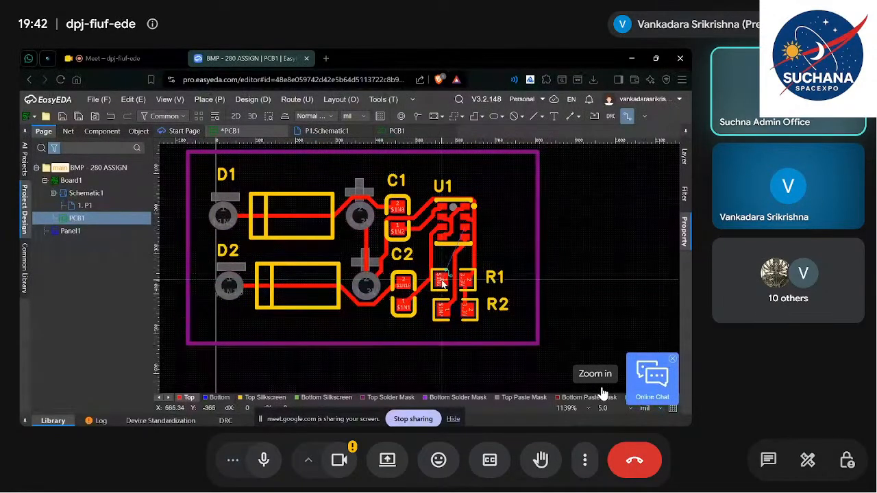
{"action": "key", "text": "Escape"}
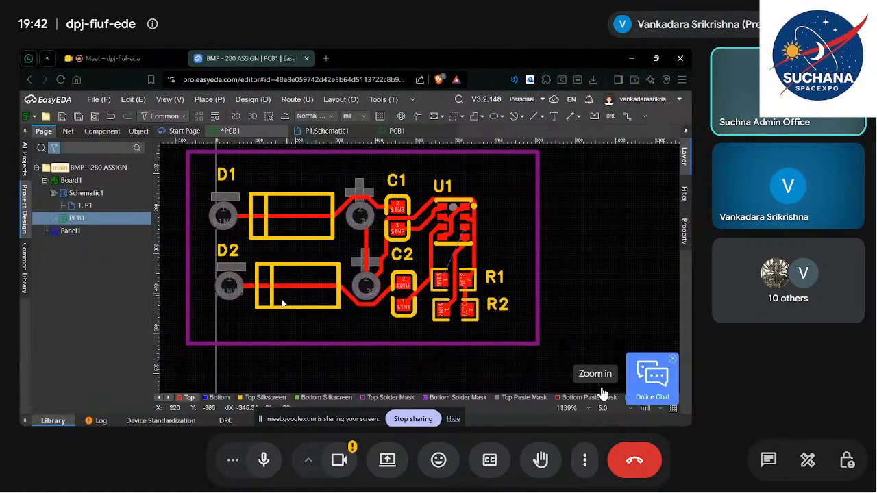
Restart single routing with the bottom layer selected and route the remaining connection from U1 to R1
{"action": "left_click", "coordinate": [219, 398]}
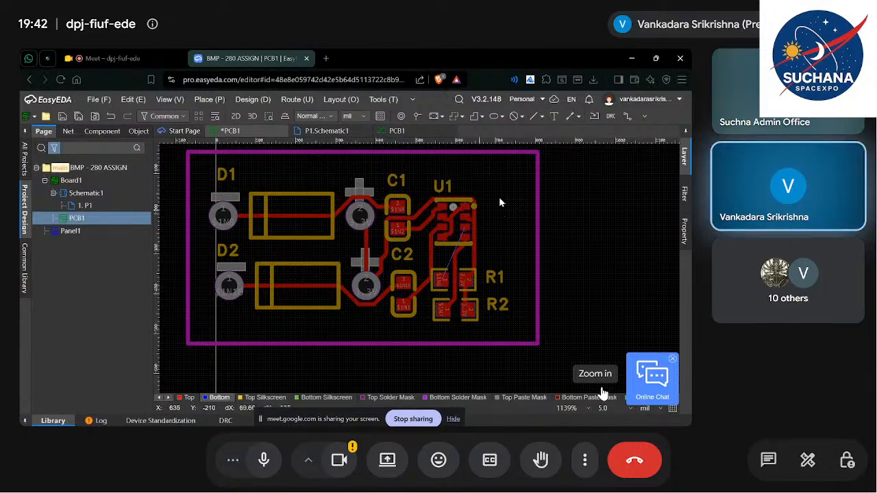
{"action": "left_click", "coordinate": [625, 117]}
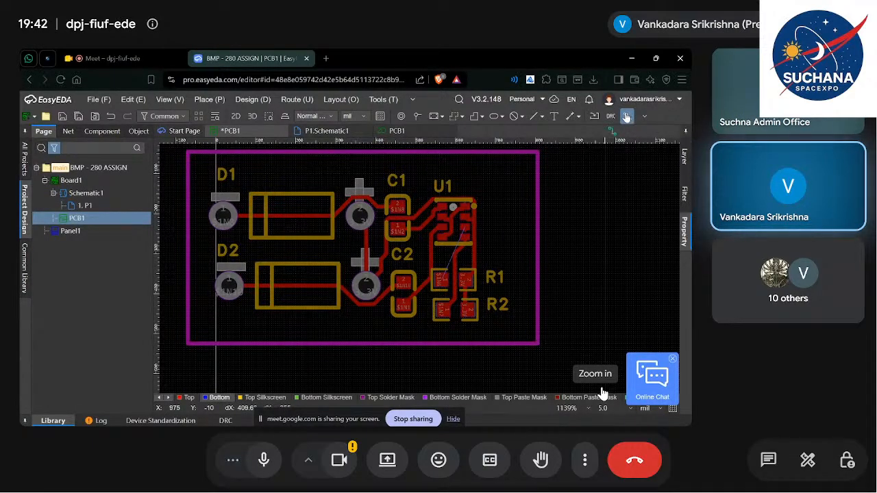
{"action": "left_click", "coordinate": [465, 229]}
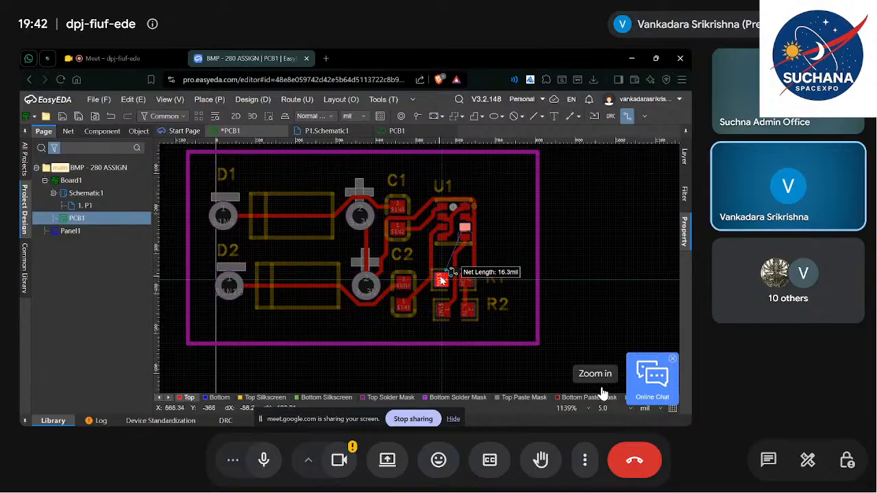